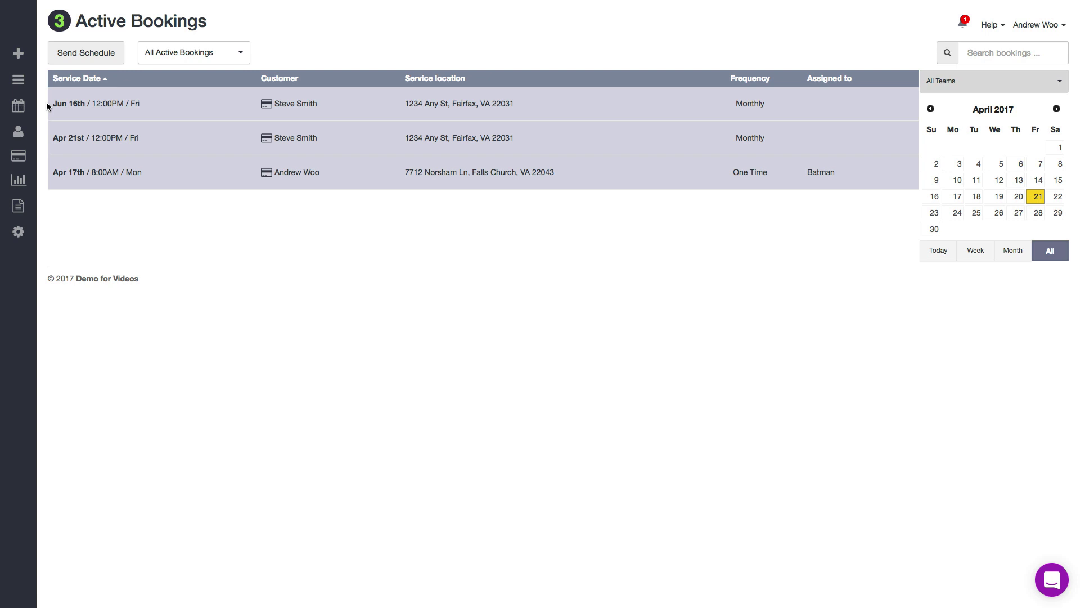
- Open Charge Customers from the Payments menu to show the $134.10 One Bedroom Home booking
mouse_move(18, 156)
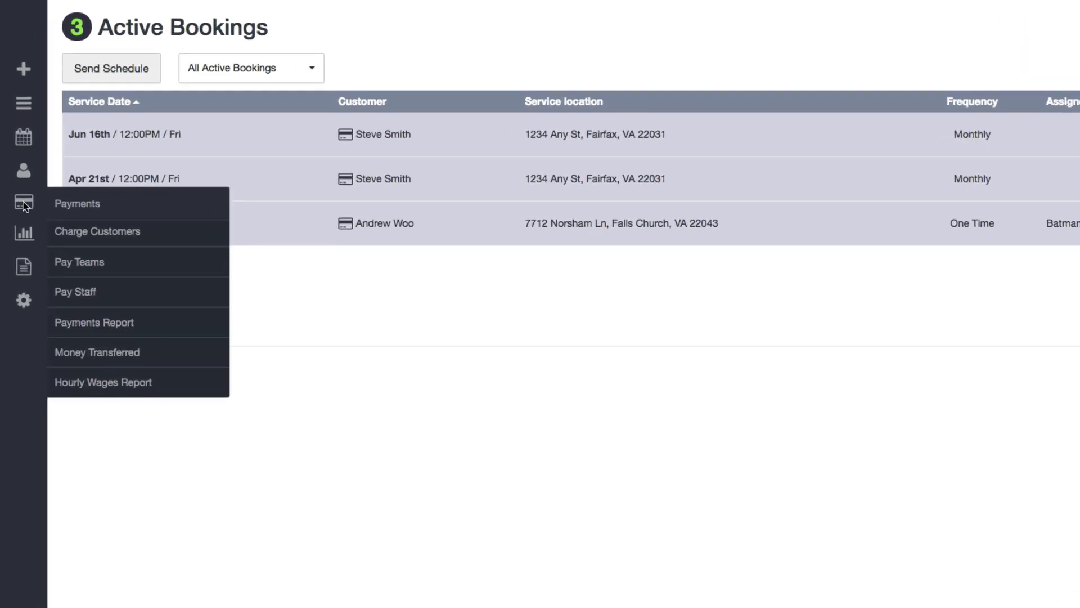
left_click(69, 235)
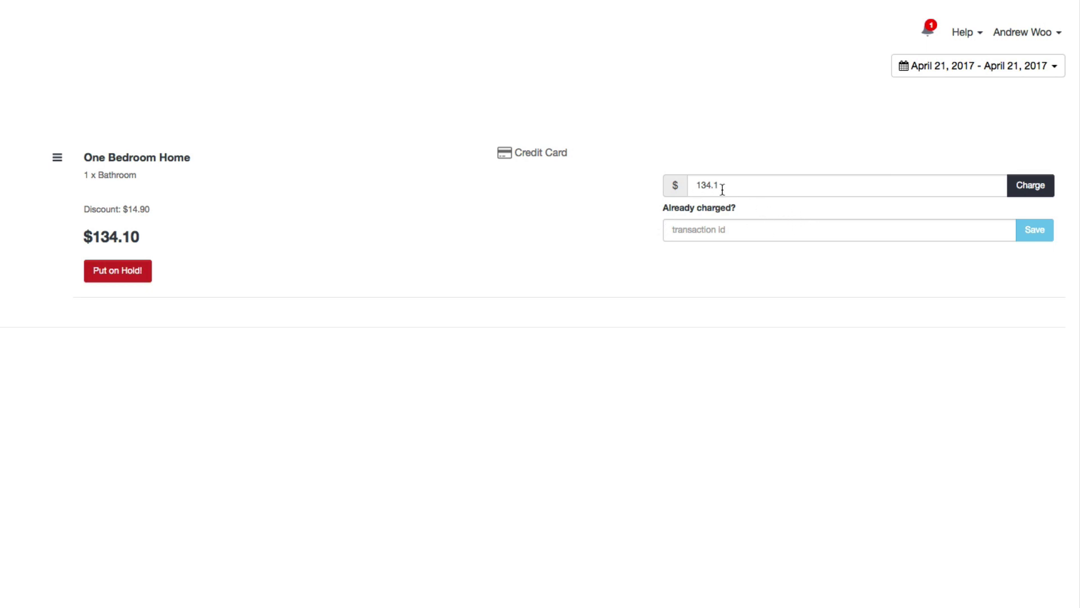
- Charge the One Bedroom Home booking $134.10 and select the resulting Stripe charge ID
left_click(1029, 196)
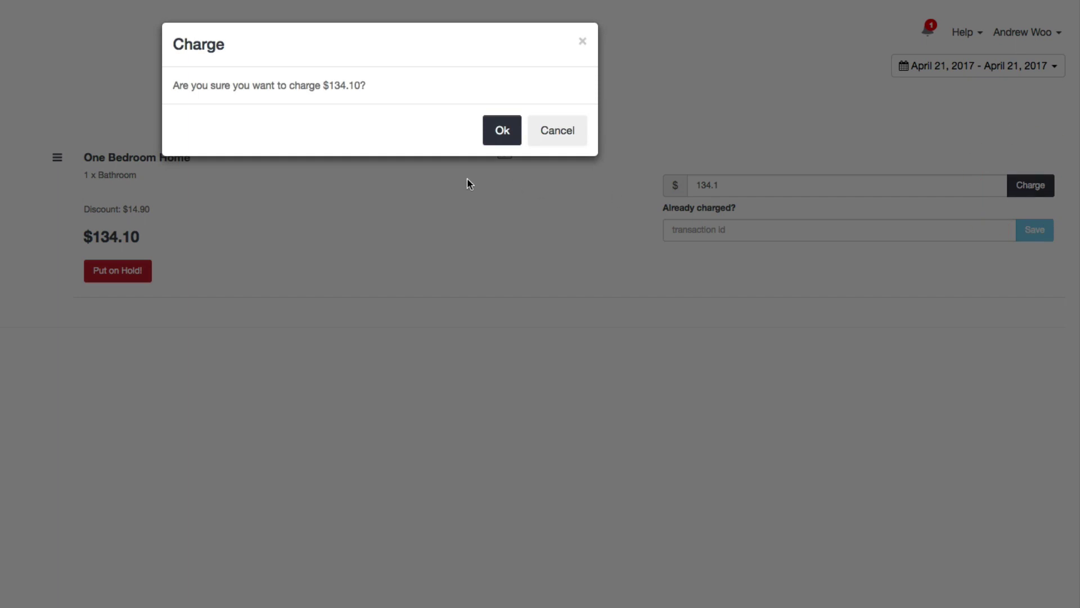
left_click(504, 139)
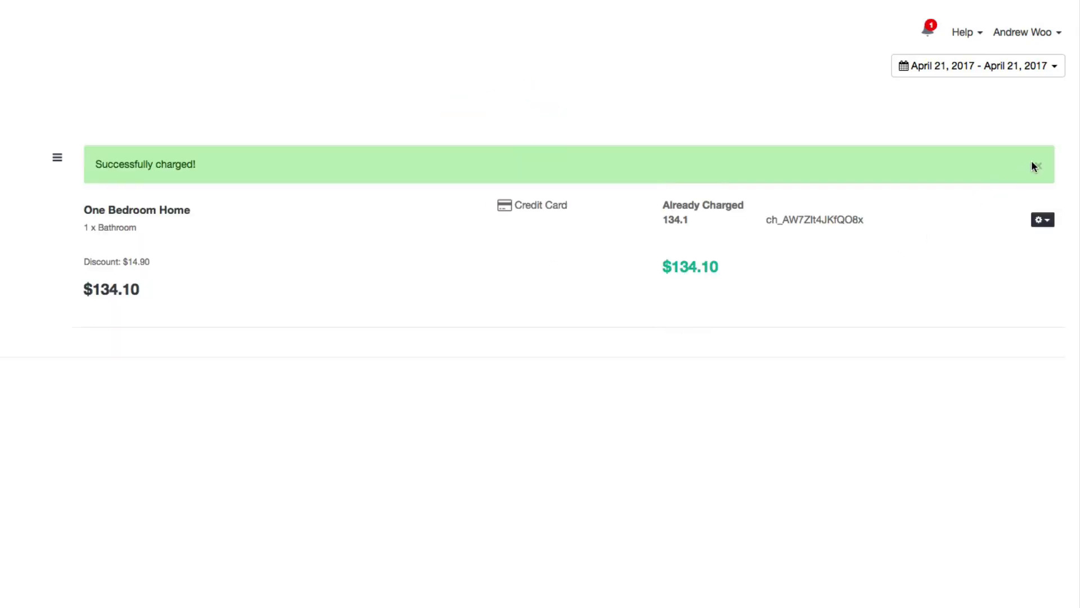
left_click(1035, 165)
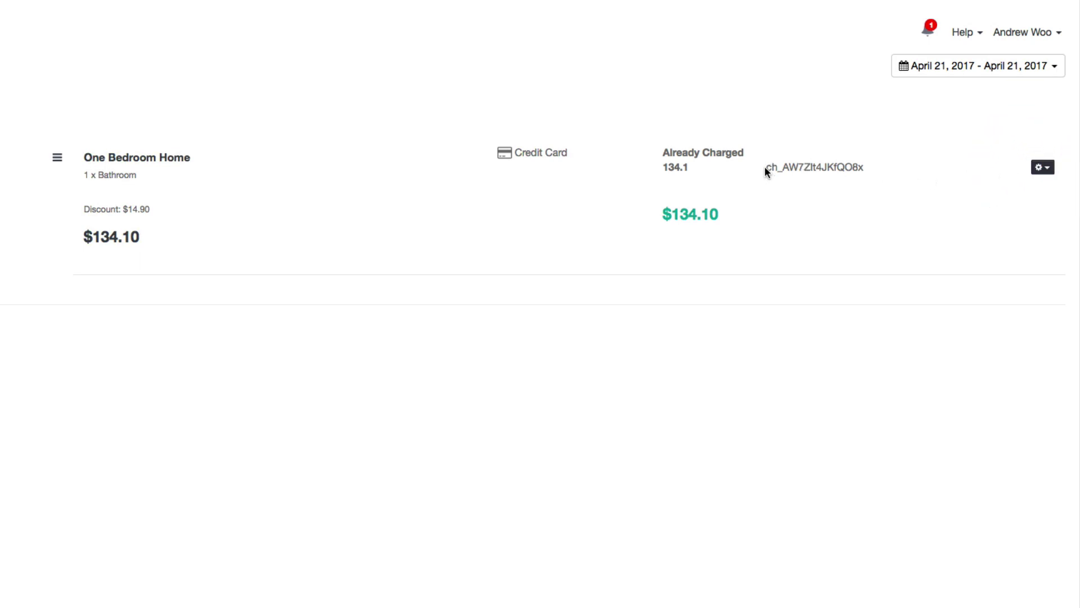
left_click_drag(765, 166, 867, 168)
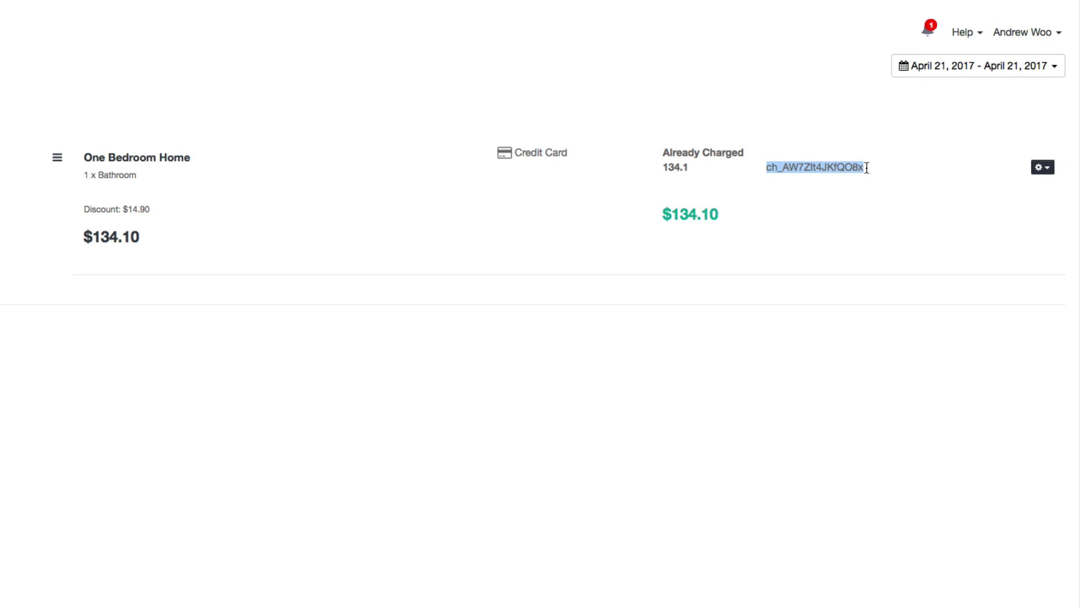
- Refund $50 of the $134.10 charge and copy the remaining 84.1 charged amount
left_click(866, 168)
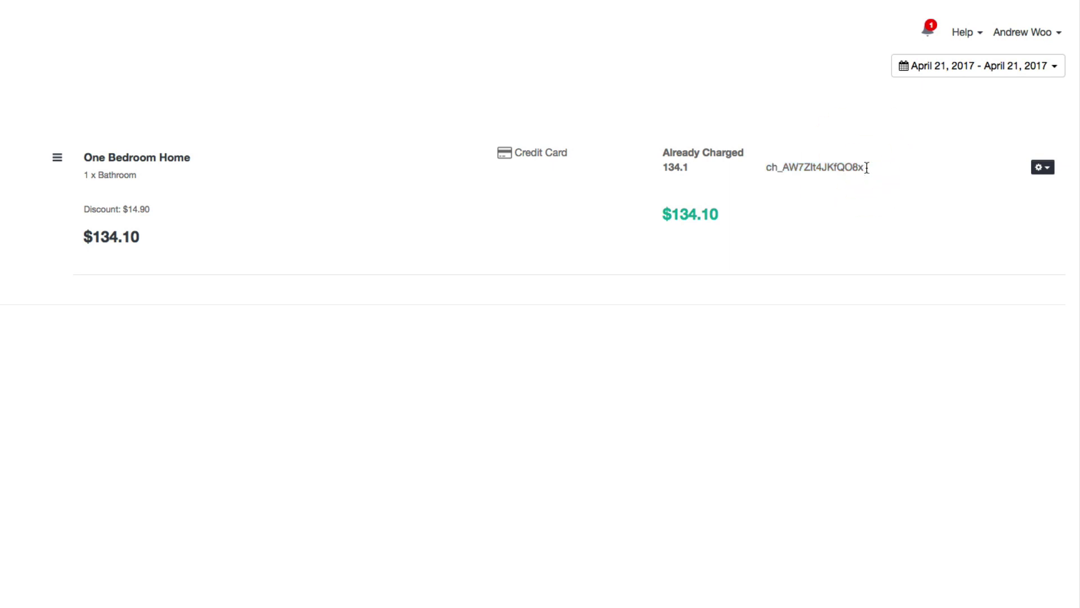
left_click(1040, 168)
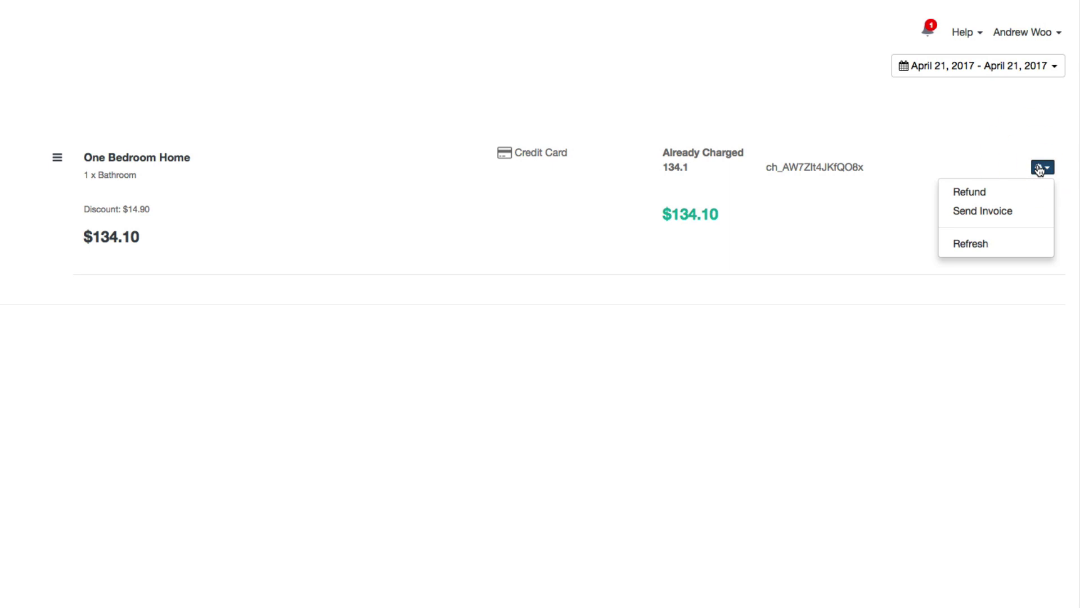
left_click(984, 193)
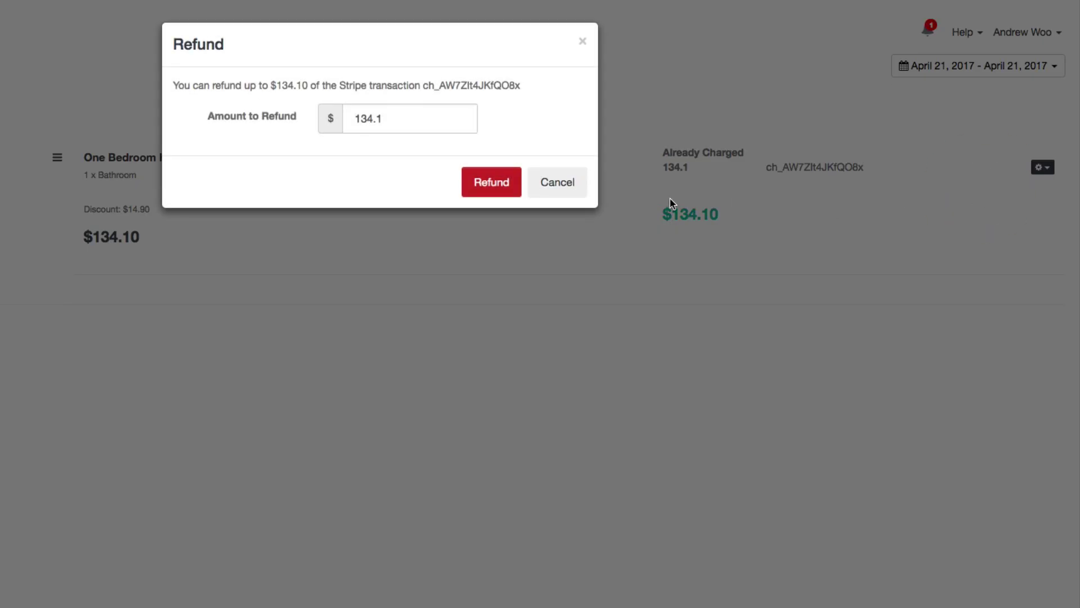
double_click(421, 119)
type("50")
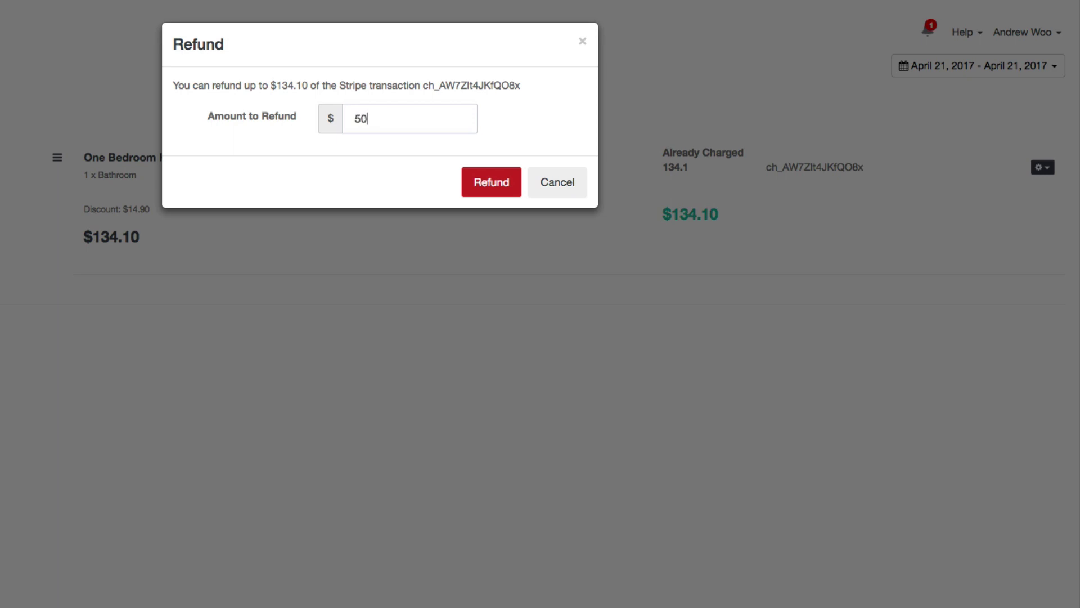
left_click(481, 182)
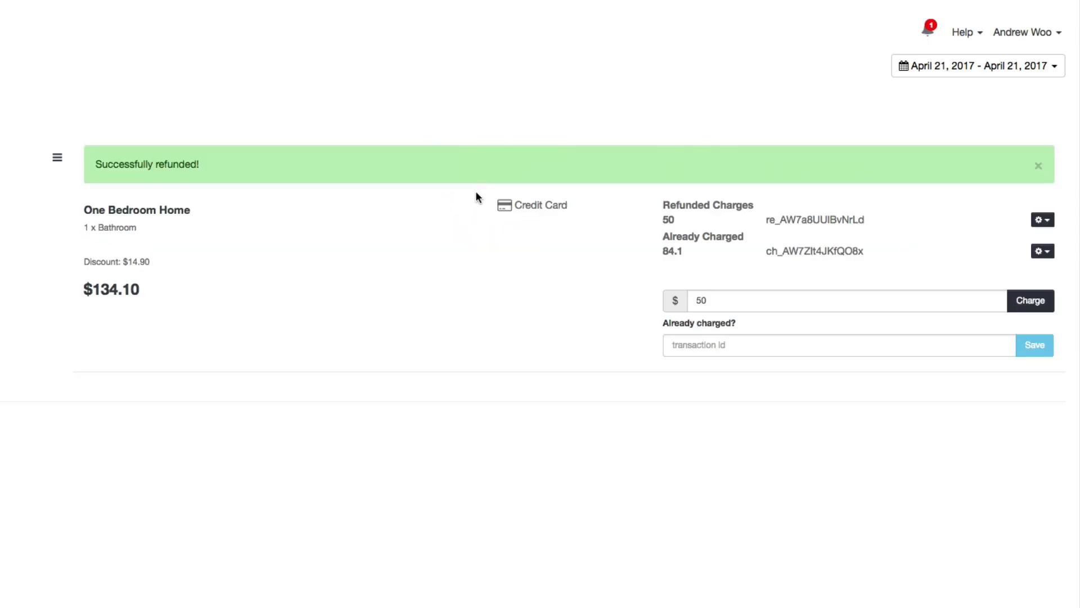
left_click(1040, 167)
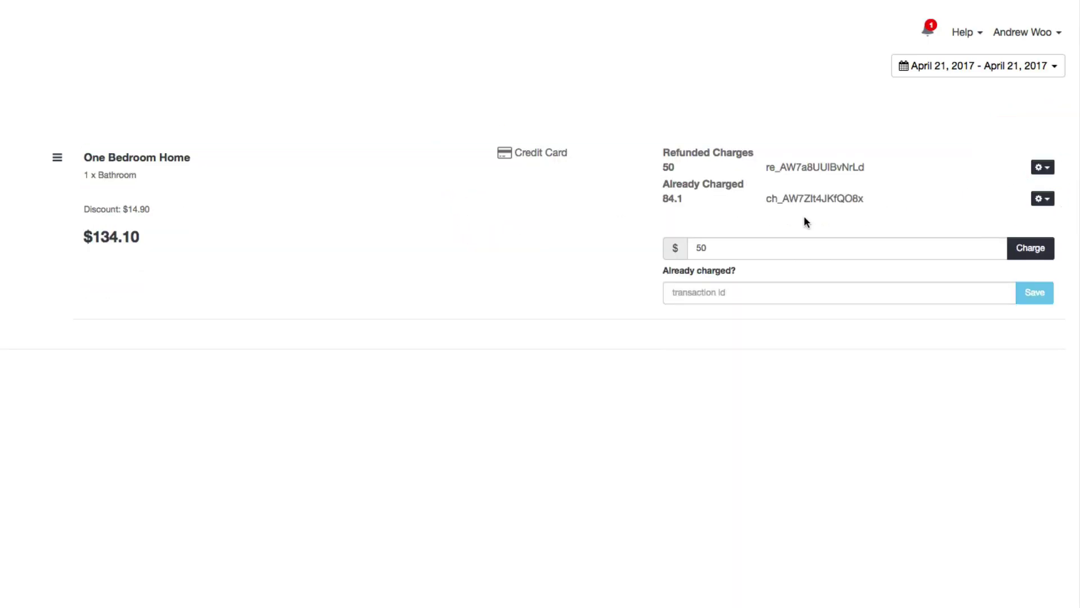
left_click_drag(684, 198, 662, 196)
key("super+c")
- Refund the remaining 84.1 after an attempt to refund 100 is rejected
left_click(1042, 200)
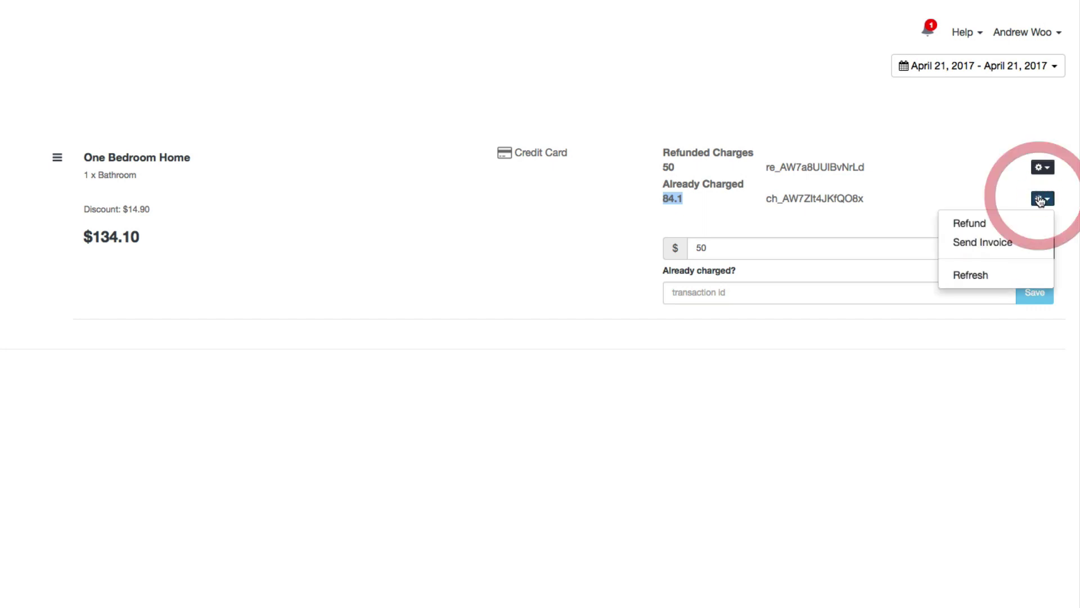
left_click(981, 222)
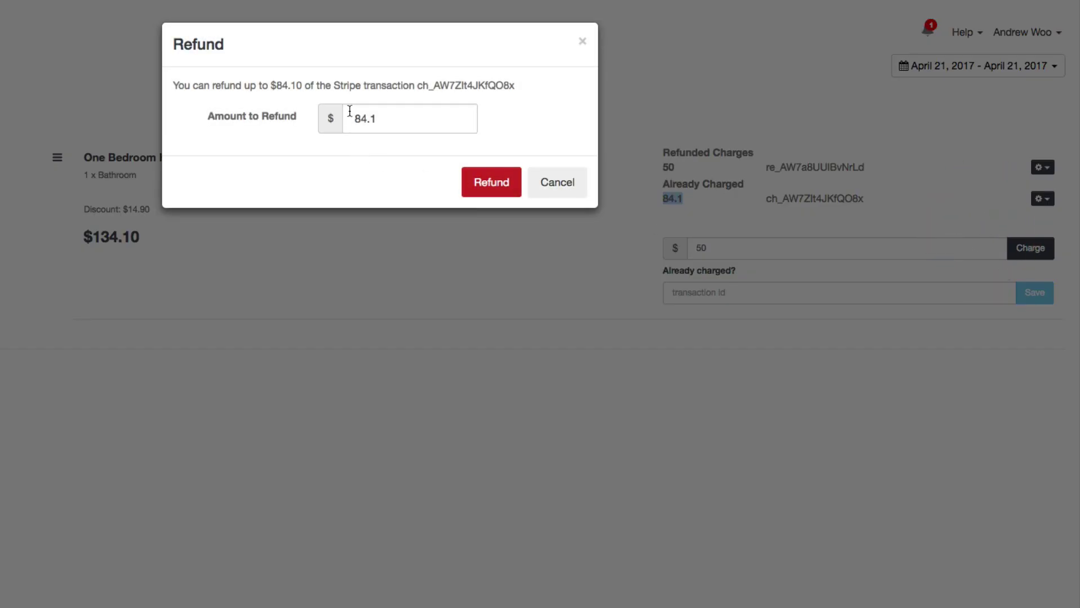
left_click_drag(349, 111, 422, 113)
type("100")
left_click(478, 192)
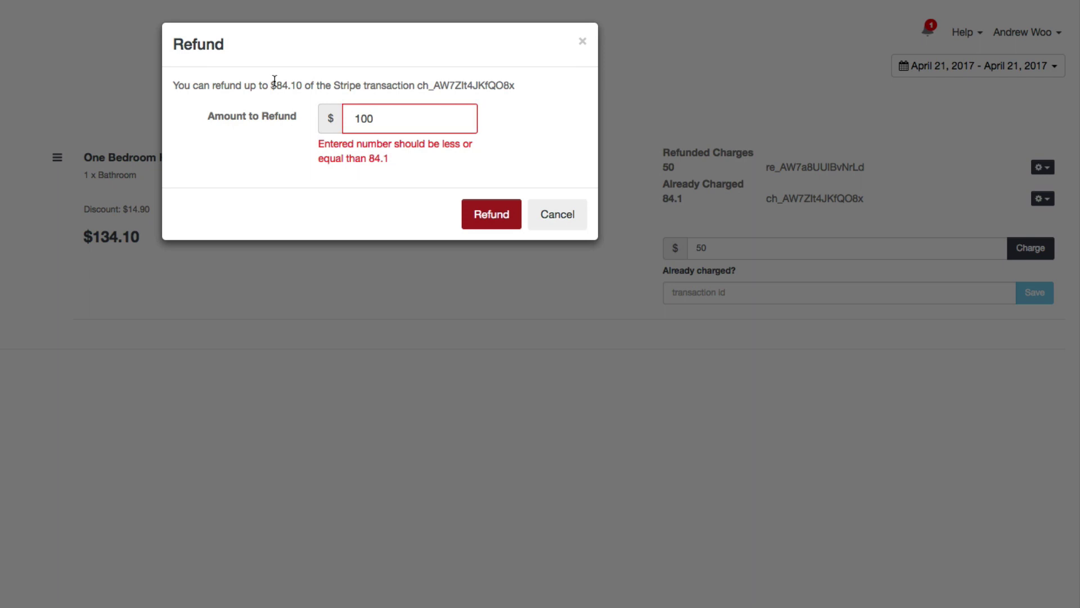
left_click(390, 125)
key("ctrl+z")
left_click(500, 145)
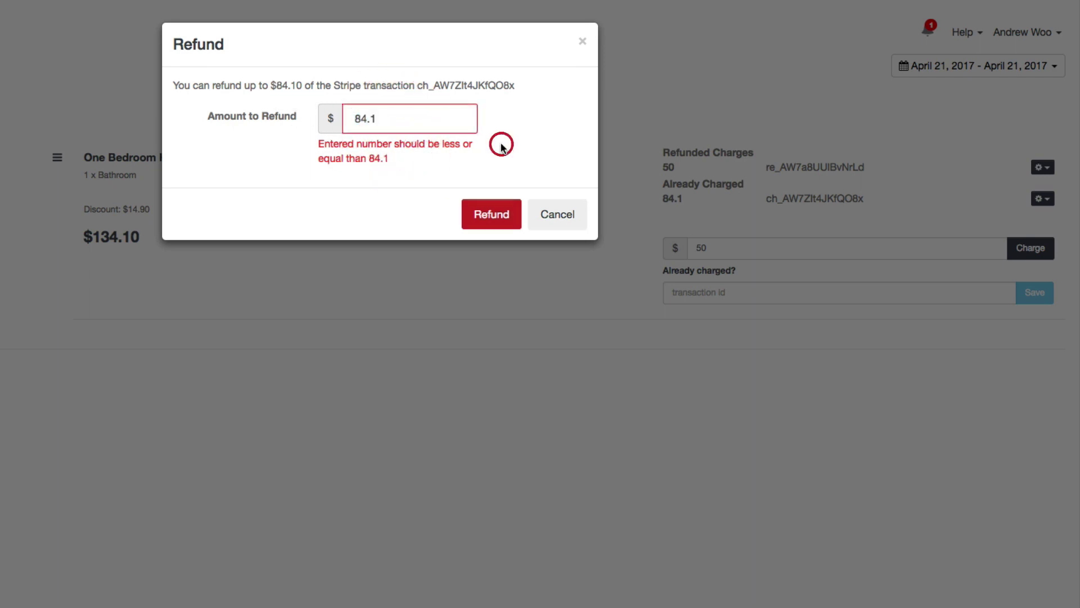
left_click(490, 213)
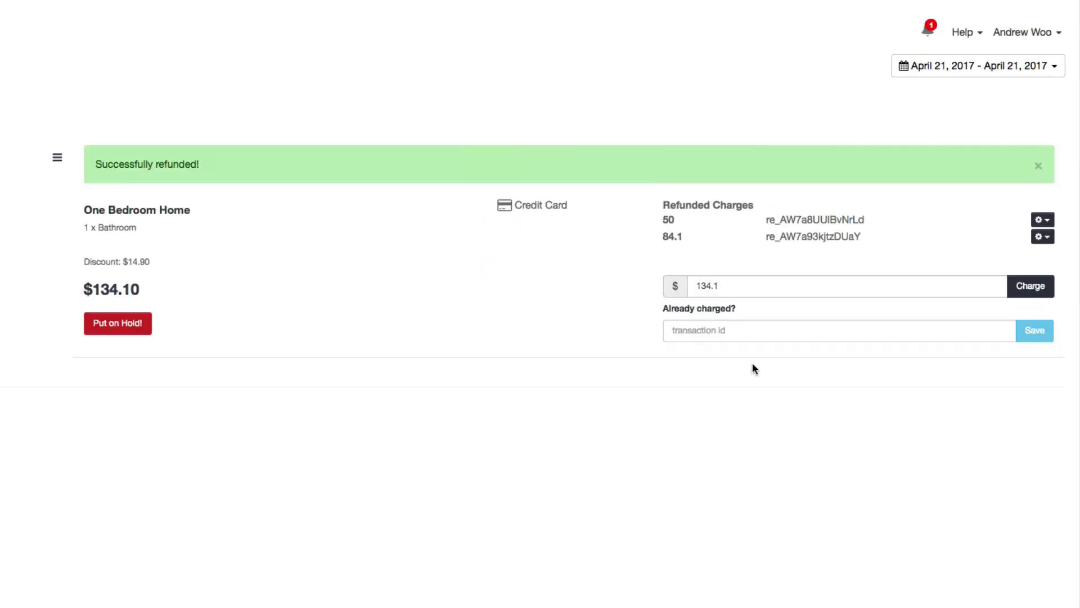
- Replace the 134.1 charge amount with 50, then delete it so the field is empty
left_click(1039, 169)
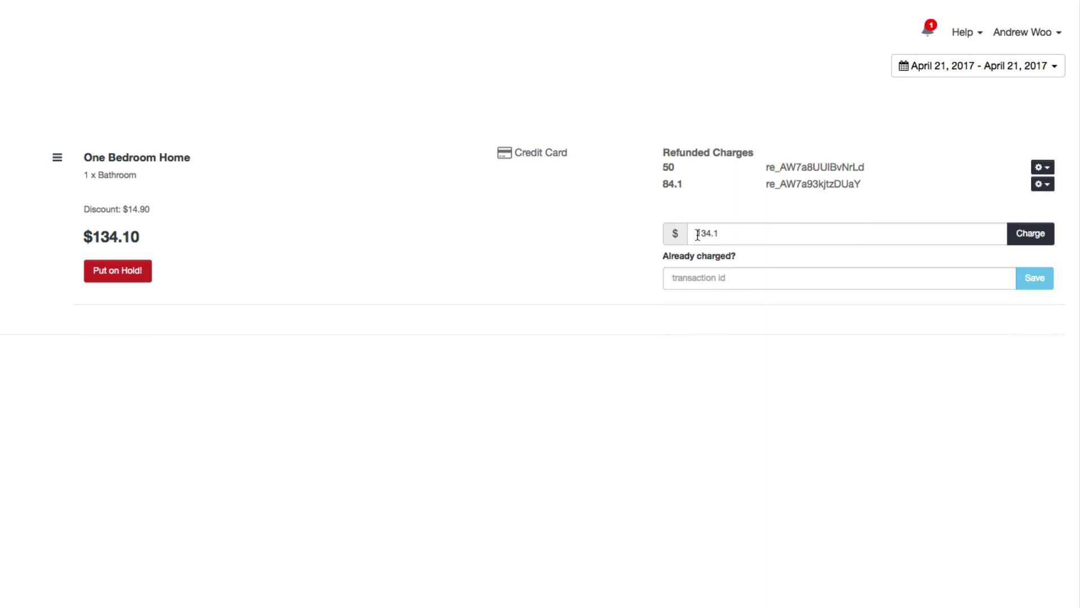
left_click_drag(698, 235, 762, 232)
left_click(762, 231)
left_click_drag(697, 234, 766, 233)
type("50")
left_click(792, 224)
double_click(788, 232)
key("BackSpace")
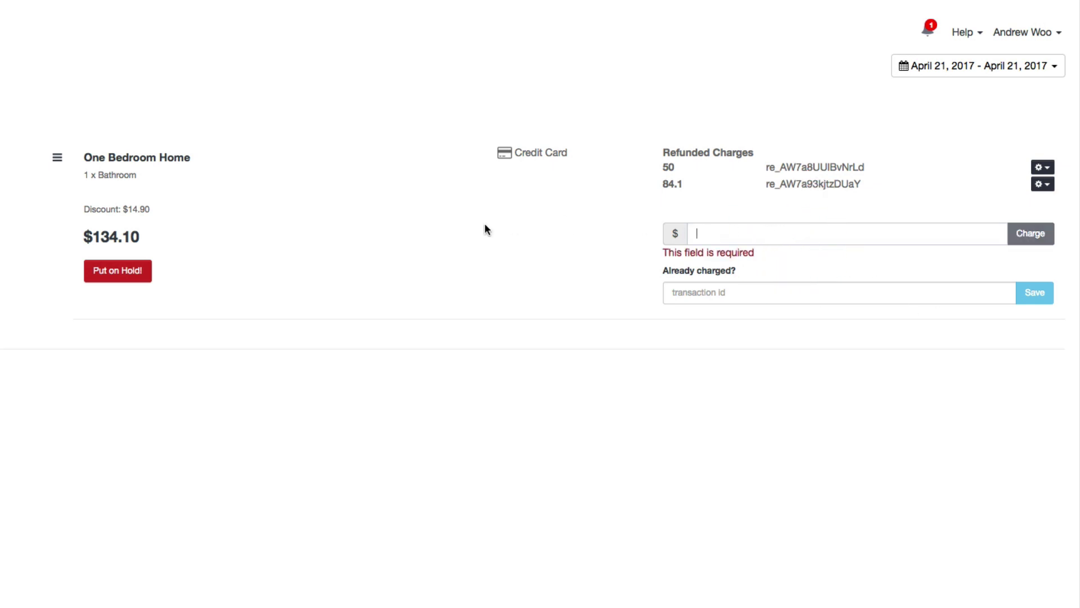
left_click(461, 231)
- Put 134.1 on hold for the One Bedroom Home booking's card and confirm it
left_click(119, 276)
left_click(490, 129)
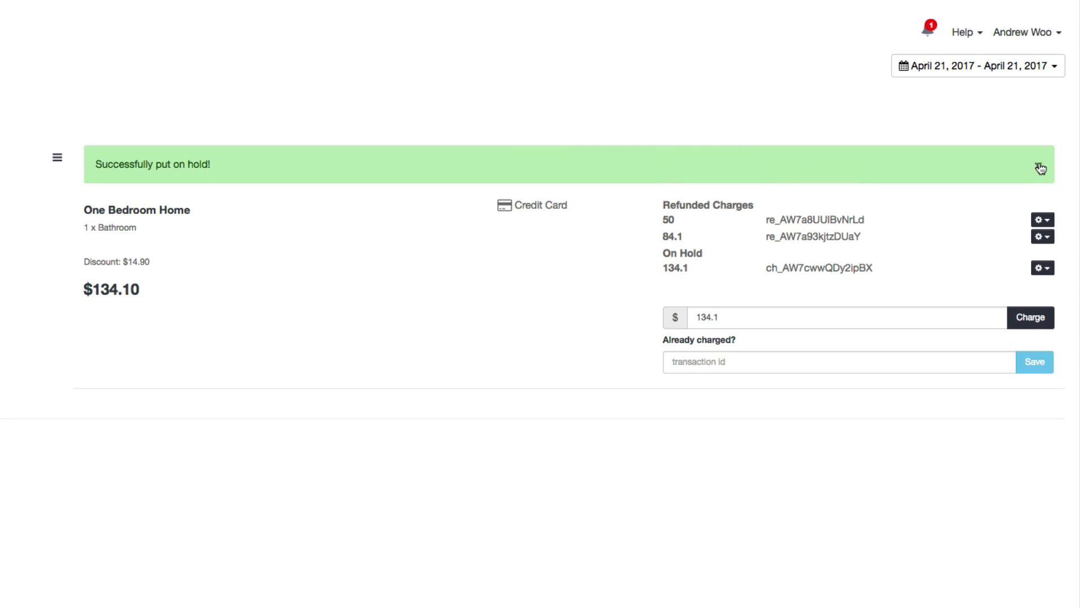
left_click(1040, 168)
double_click(800, 215)
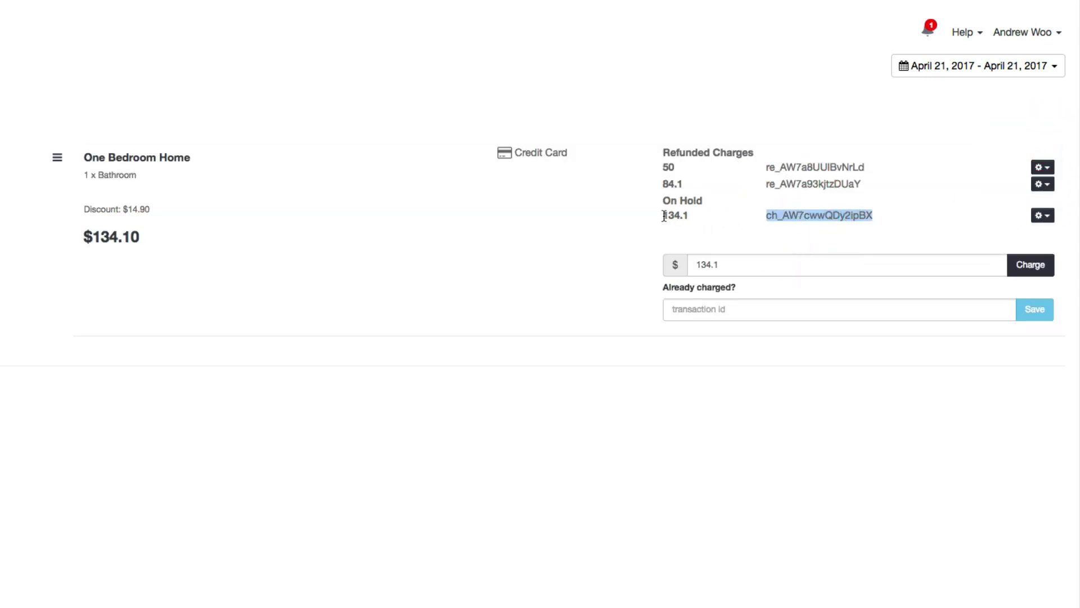
left_click_drag(664, 216, 695, 216)
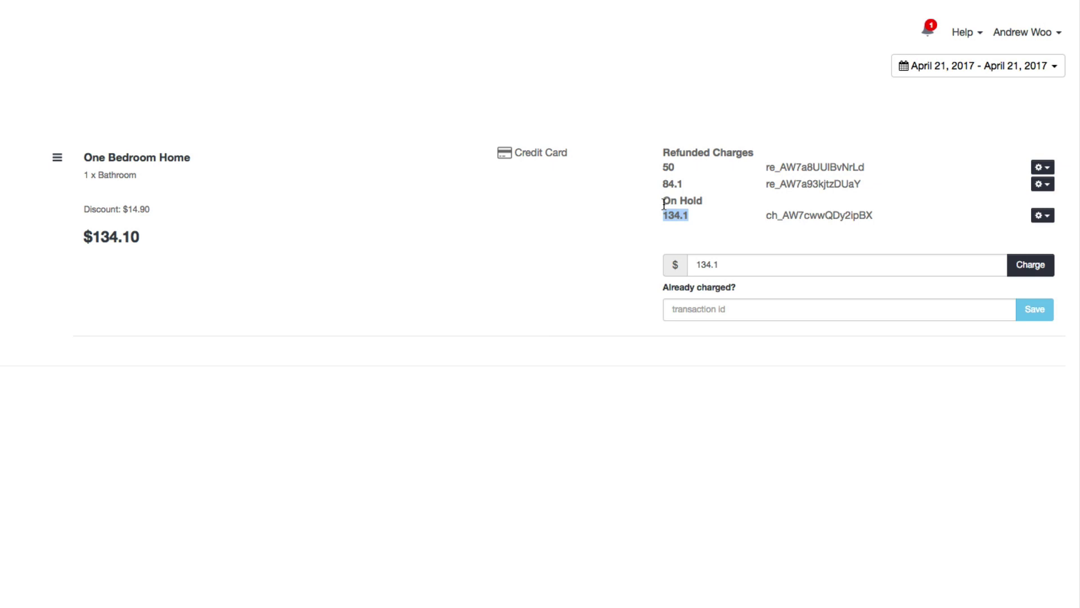
- Release the full $134.10 hold from the On Hold charge's gear menu
left_click(826, 206)
left_click(1048, 212)
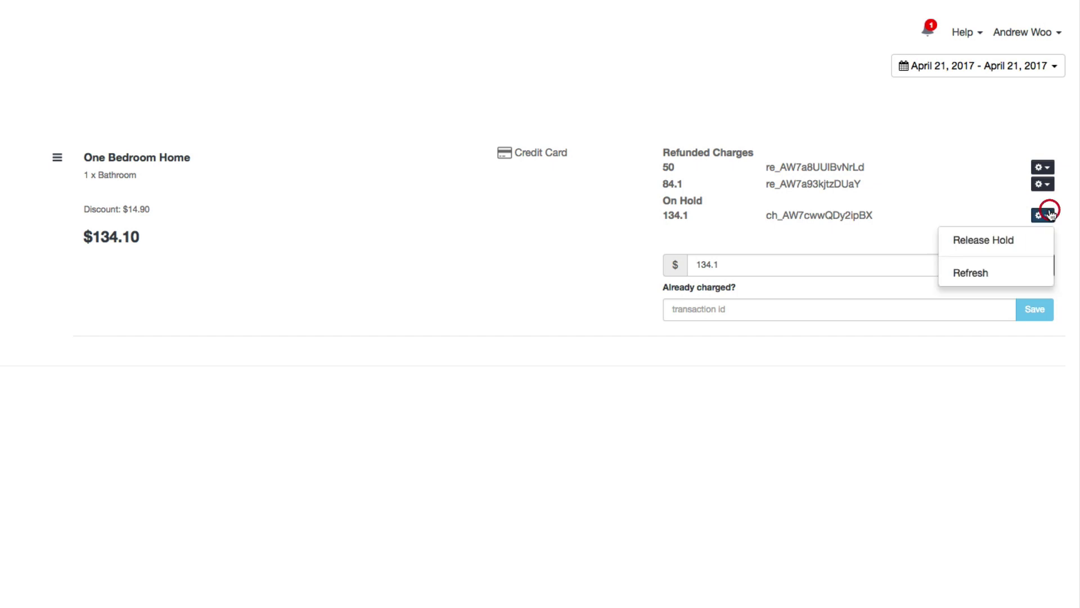
left_click(999, 242)
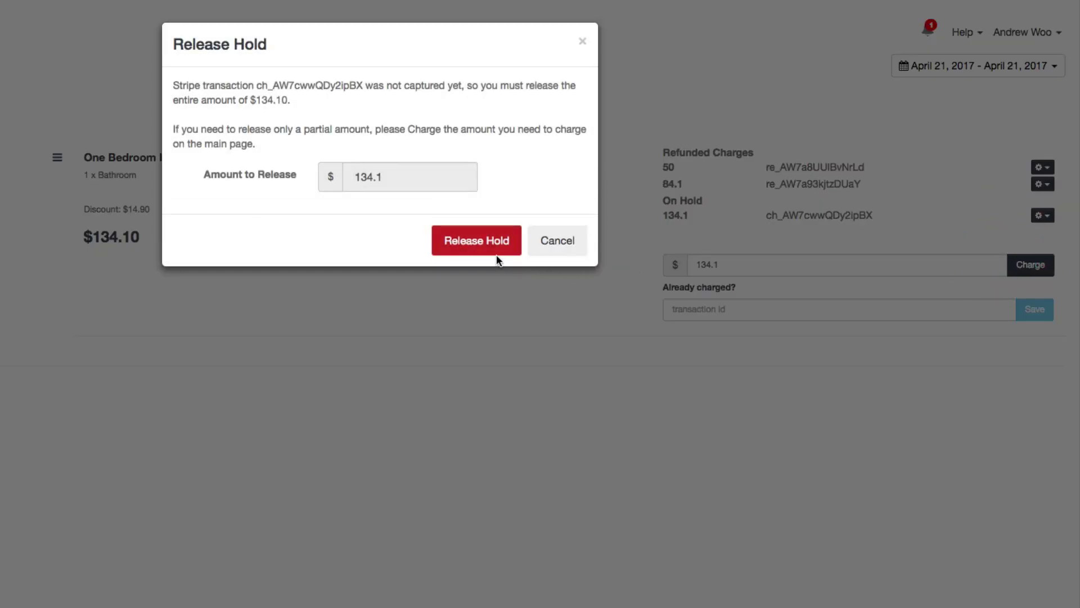
left_click(482, 244)
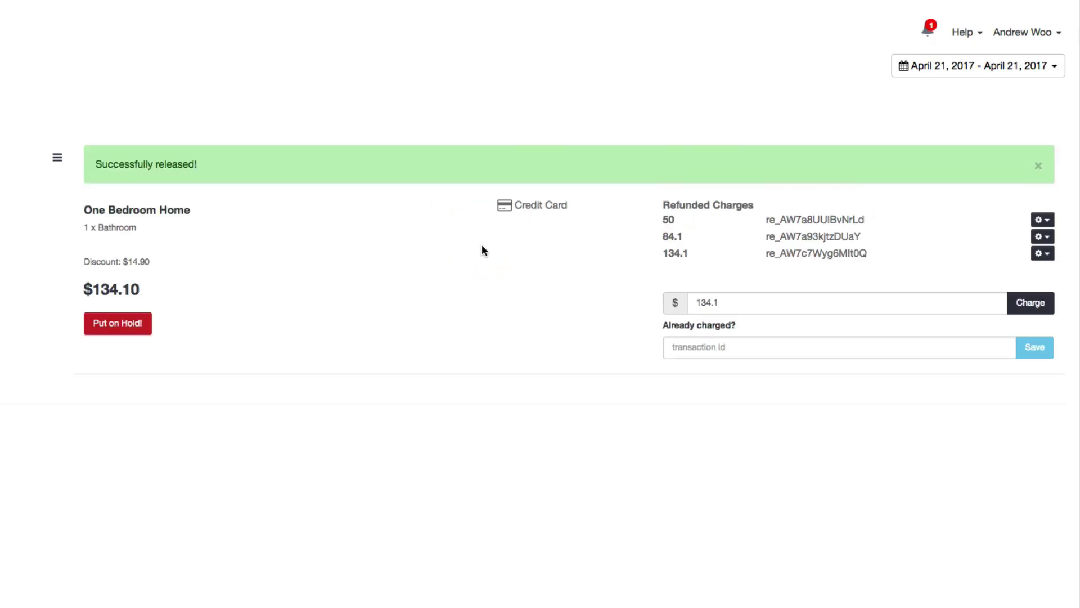
left_click(1039, 169)
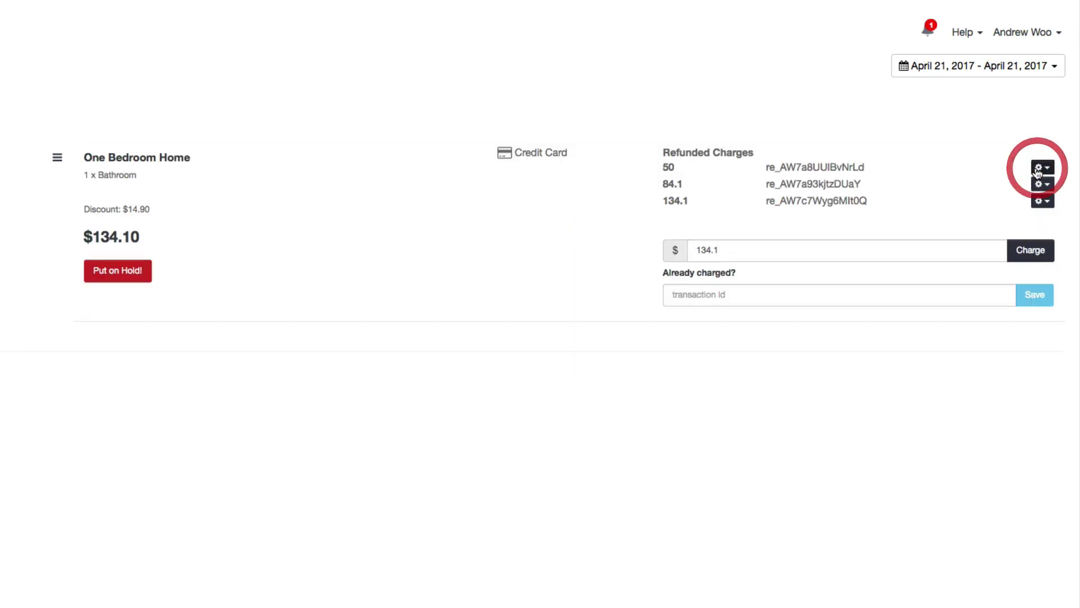
left_click(107, 272)
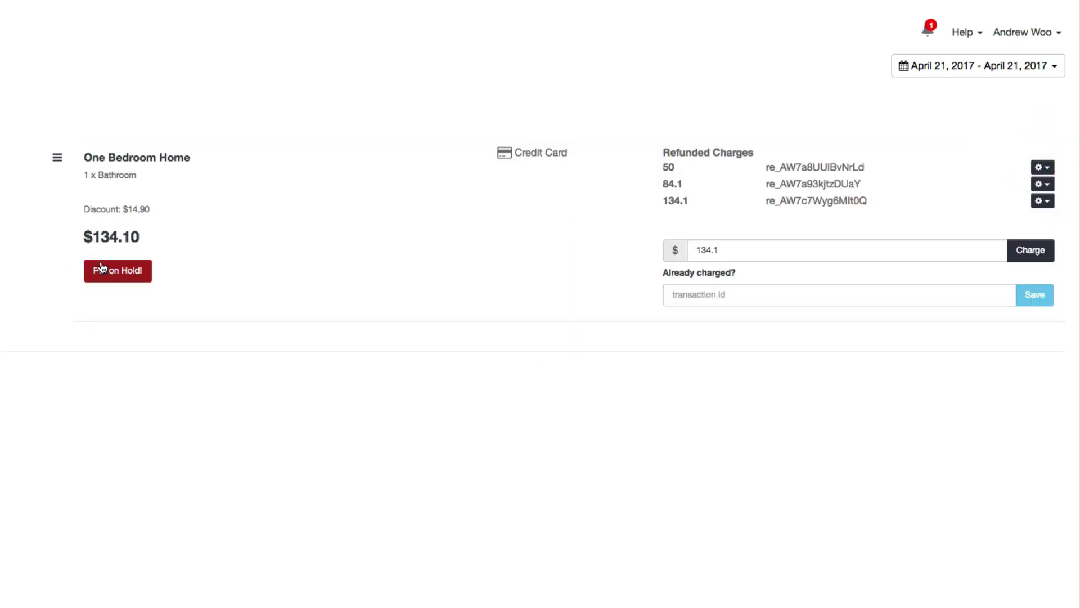
left_click(537, 294)
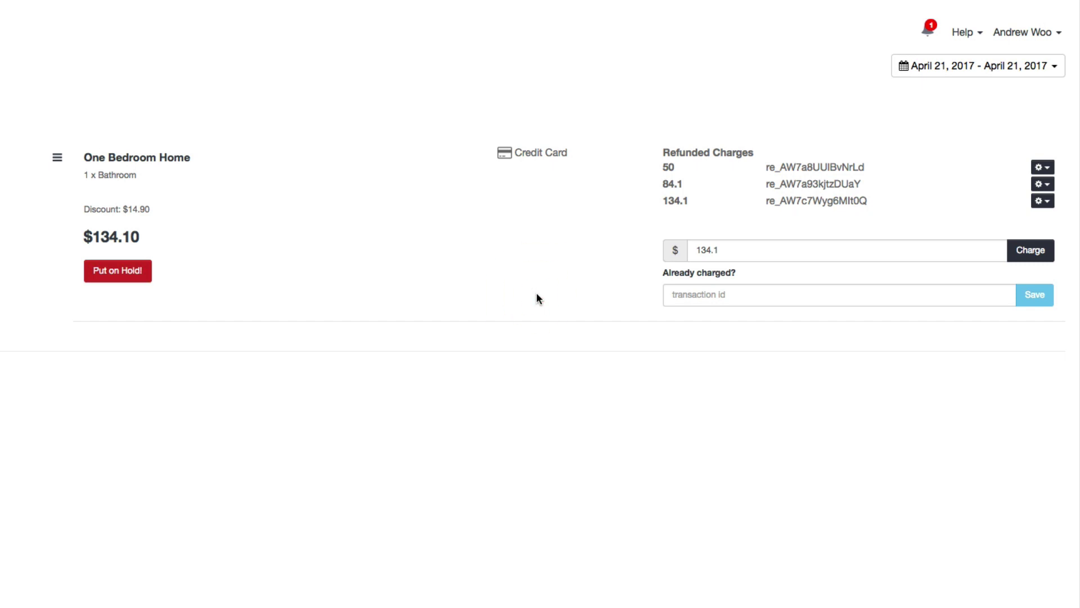